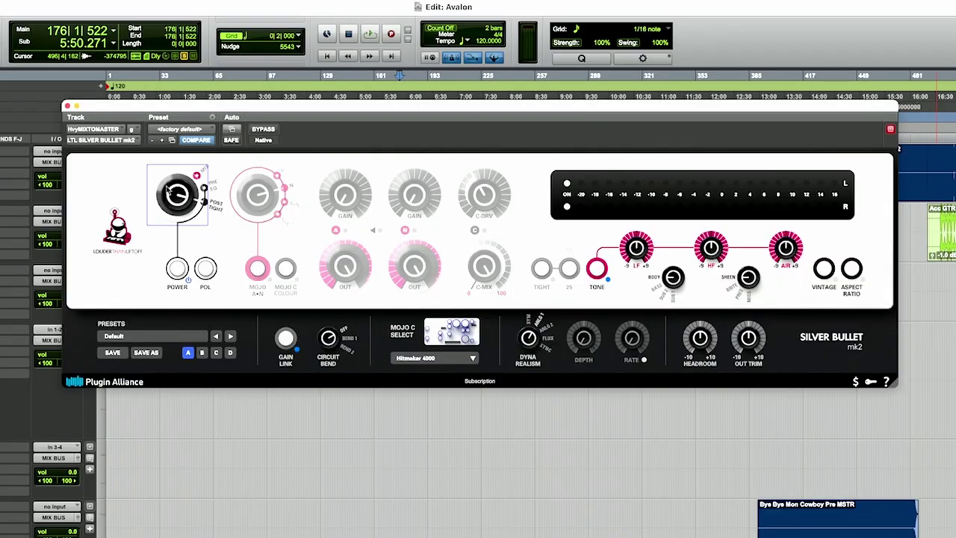
Try the plugin's mode selector at Pre EQ and Post Tight, and set it back to Mix
mouse_move(183, 203)
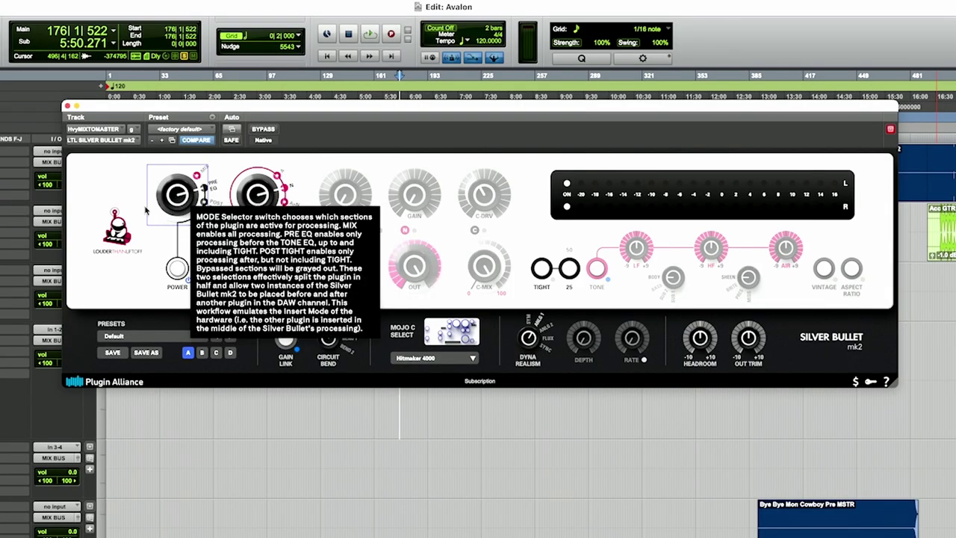
click(188, 172)
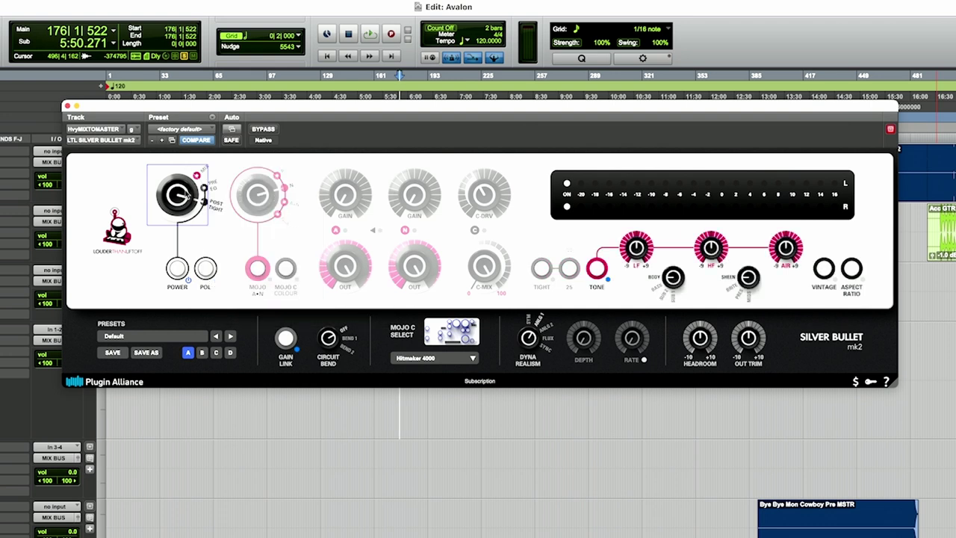
click(183, 193)
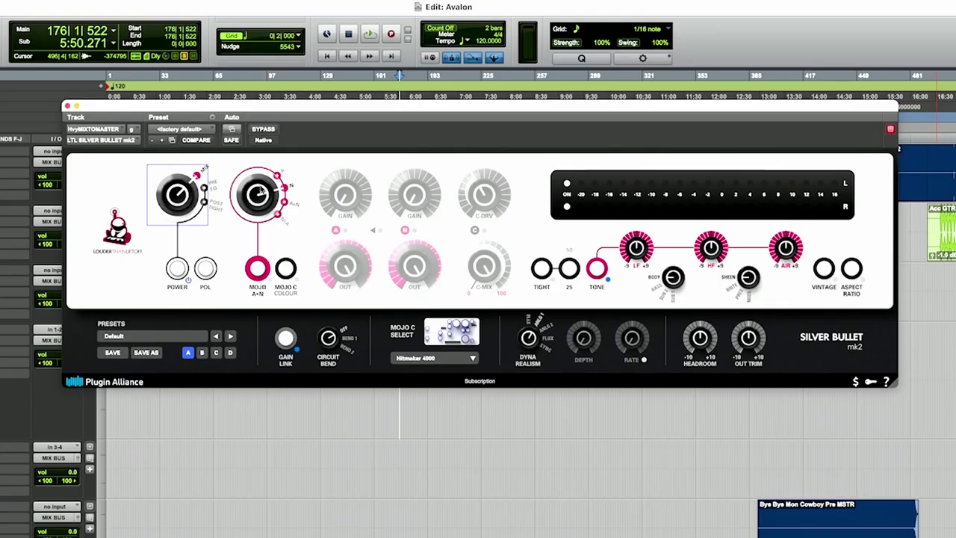
Switch on the Mojo A•N stage and set its routing selector to A, followed by N>A
click(257, 269)
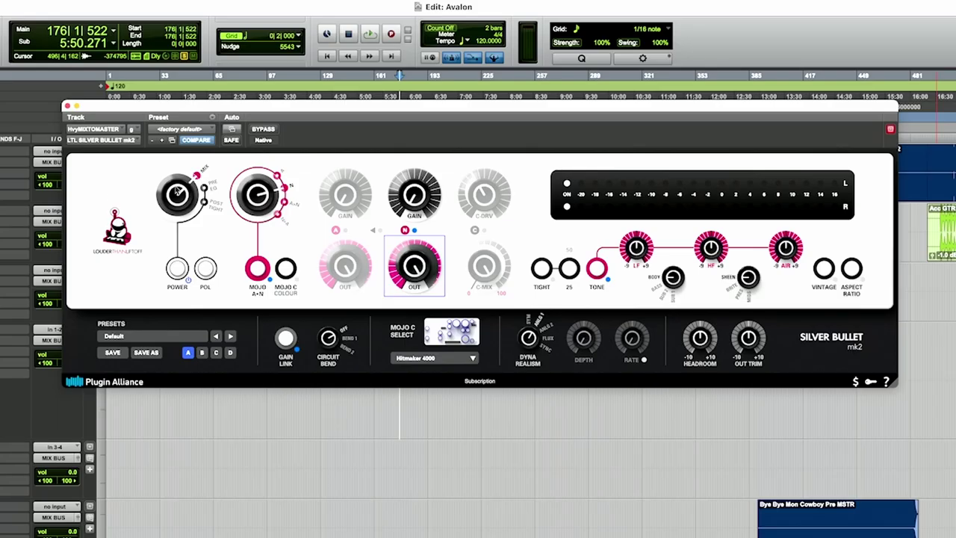
click(254, 196)
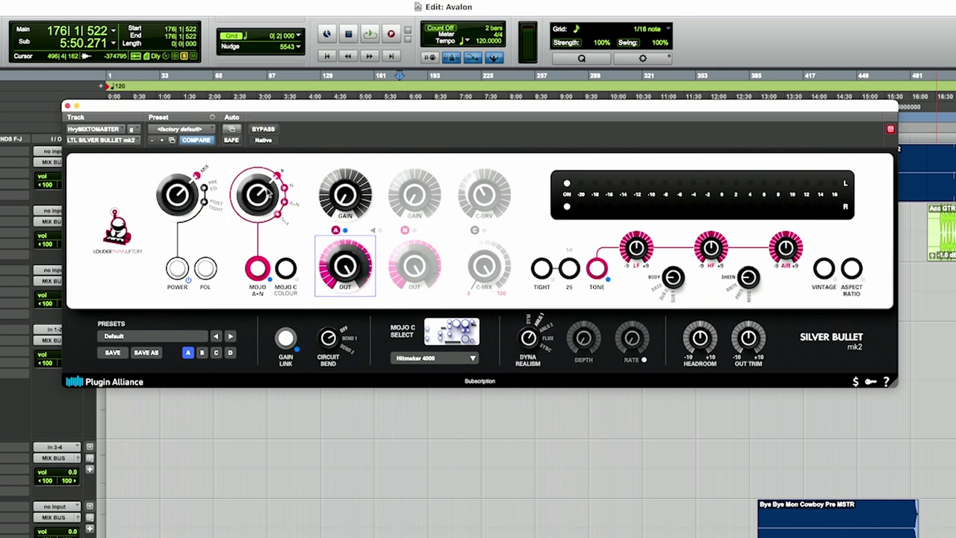
drag(269, 193, 273, 157)
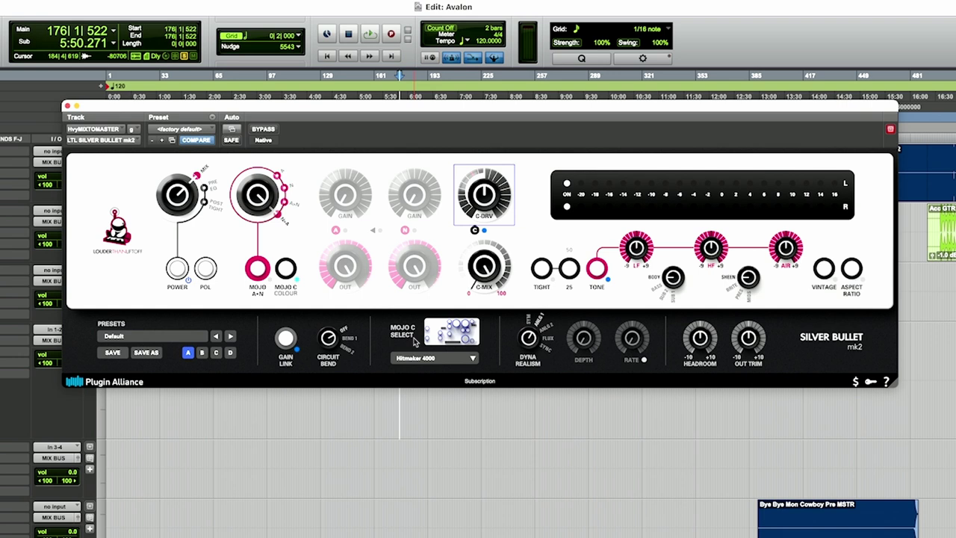
Examine the Mojo C module choices, the Sheen selector, the Vintage switch and the Dyna Realism control
click(416, 360)
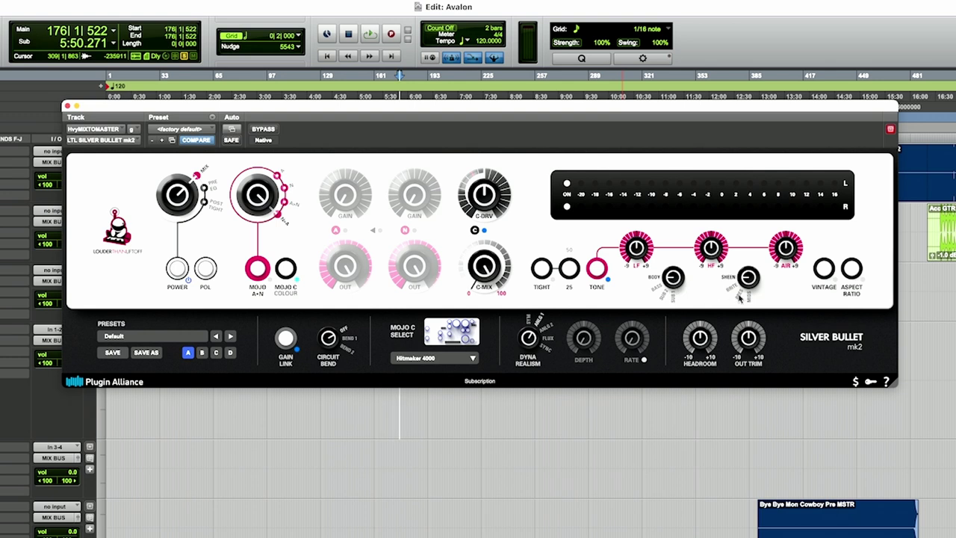
drag(754, 293, 755, 310)
mouse_move(825, 274)
mouse_move(531, 342)
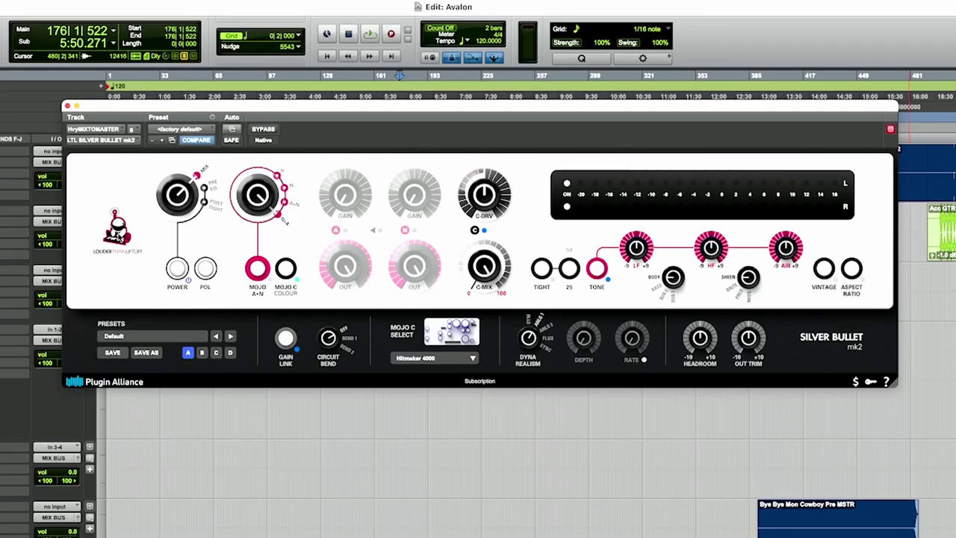
Toggle the plugin's dark colour scheme on and off, and flip to the rear panel to inspect the serial number field
click(116, 233)
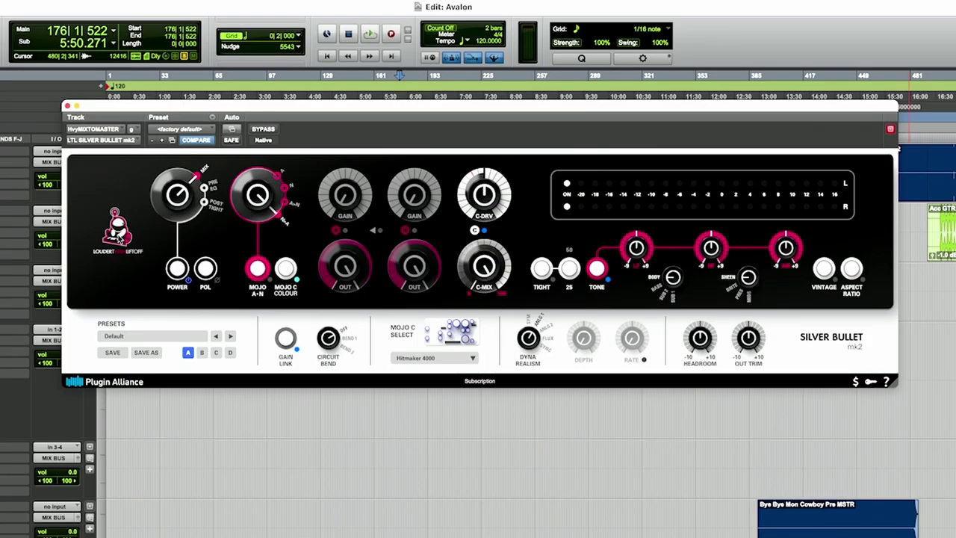
click(118, 238)
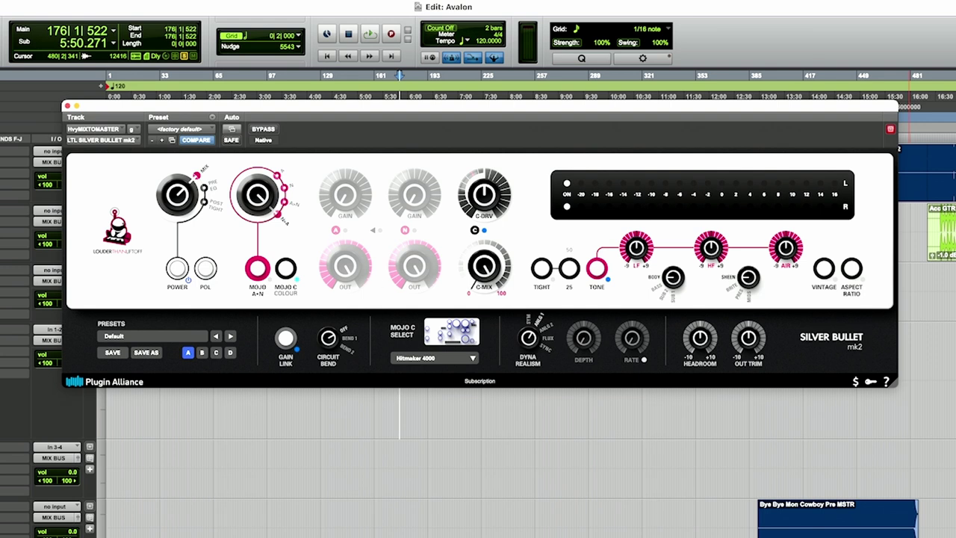
click(856, 344)
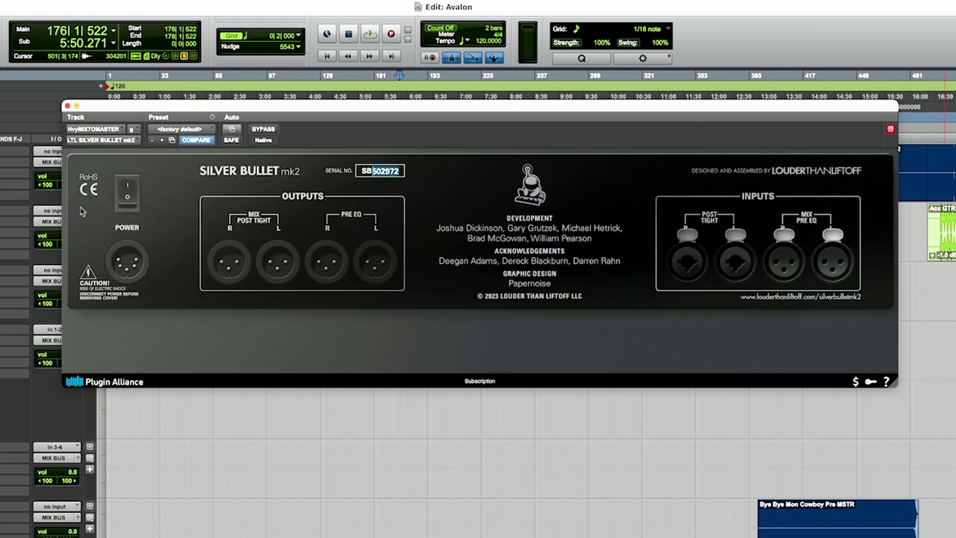
click(379, 170)
click(853, 348)
mouse_move(392, 172)
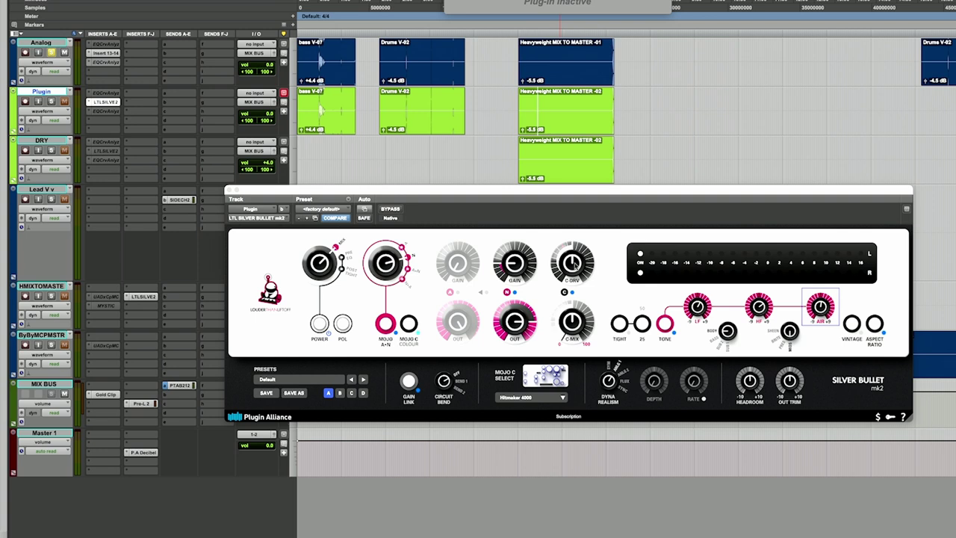
Examine the C-Drv, C-Mix and LF tone settings of the Silver Bullet on the Plugin track
mouse_move(574, 261)
mouse_move(575, 328)
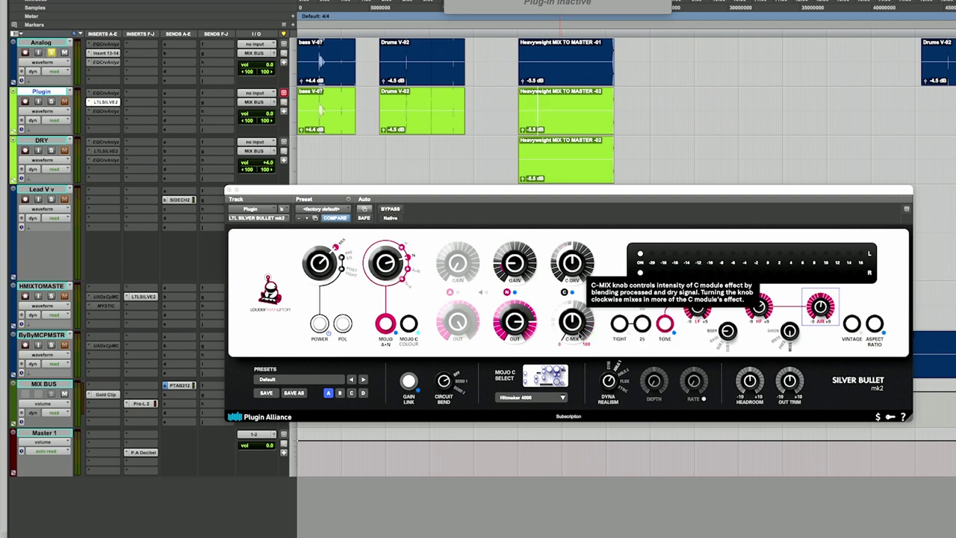
mouse_move(699, 313)
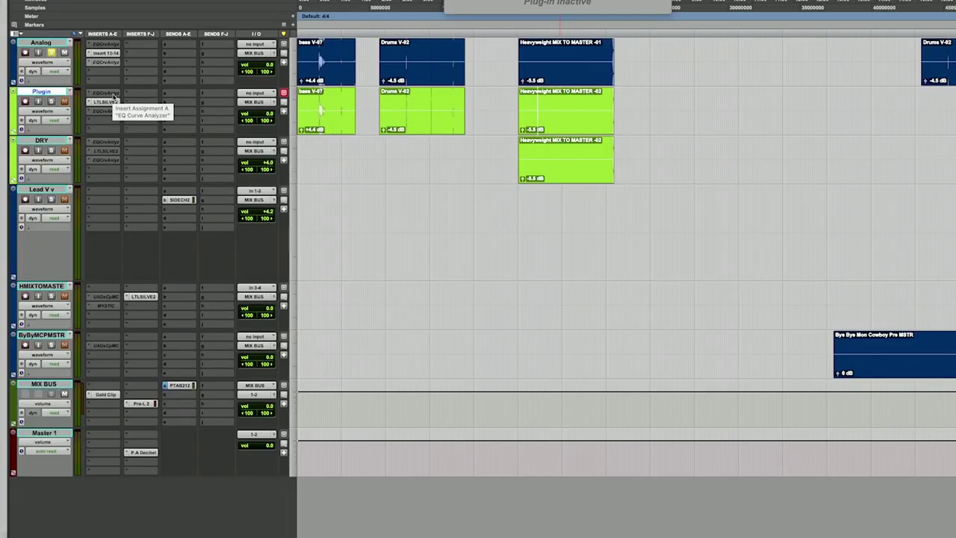
Open the Plugin track's Silver Bullet and compare the Heavyweight mix by alternating solo between the Plugin and DRY tracks
key(semicolon)
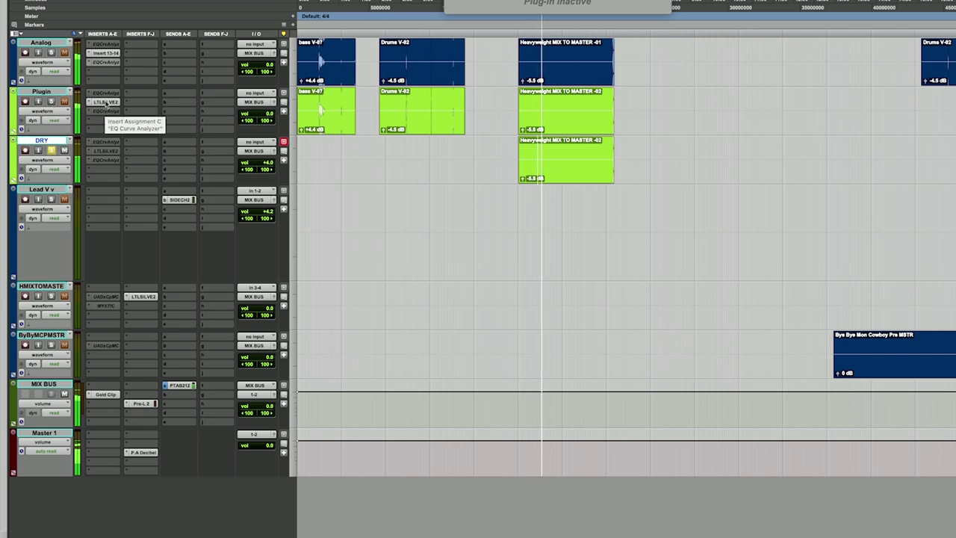
click(105, 102)
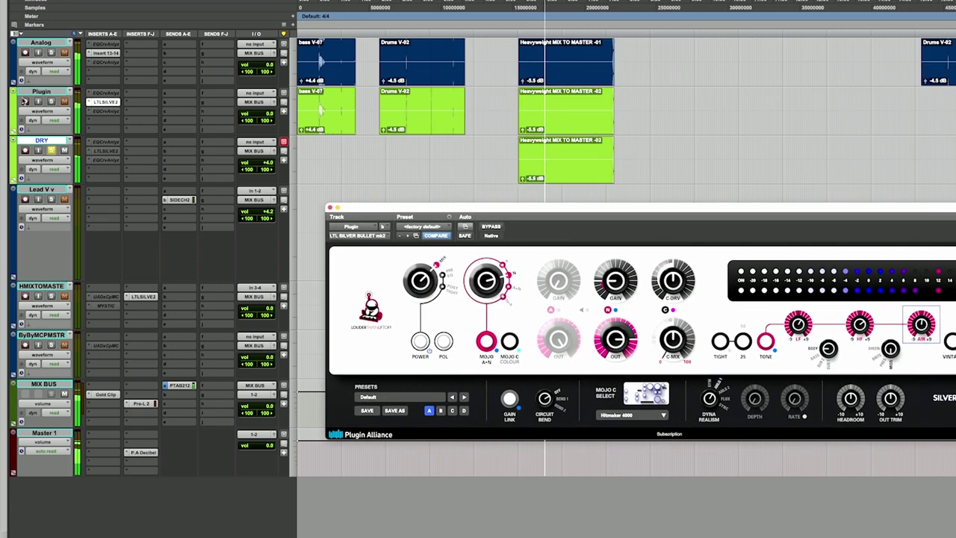
click(51, 101)
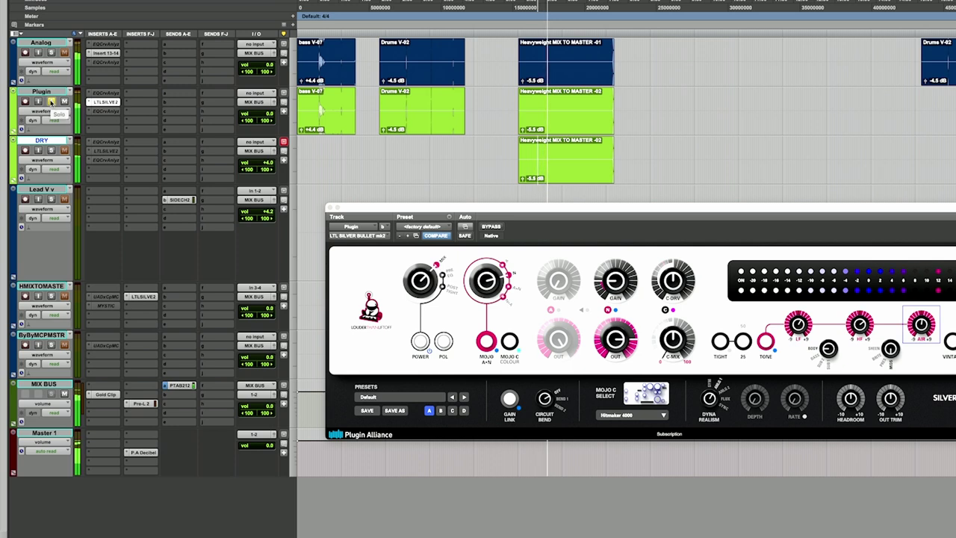
click(52, 151)
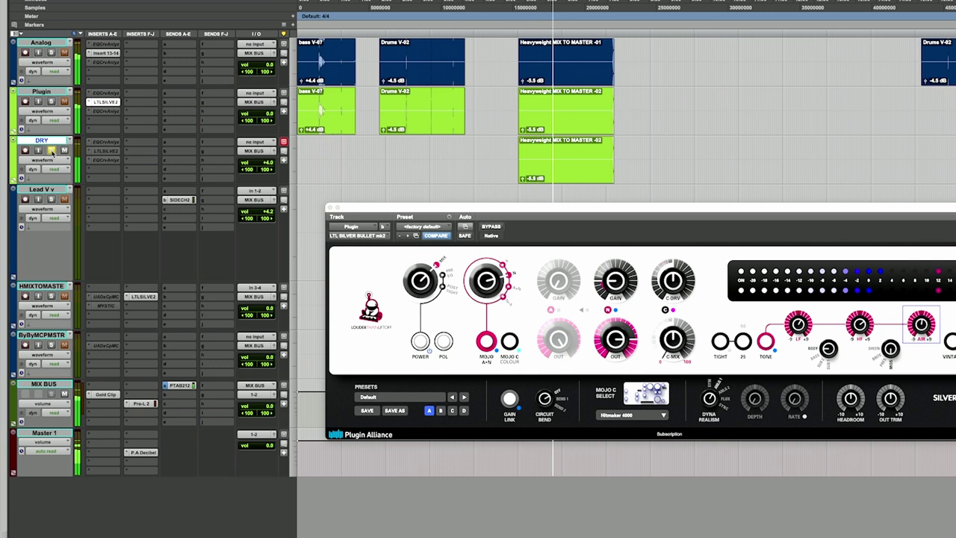
click(52, 102)
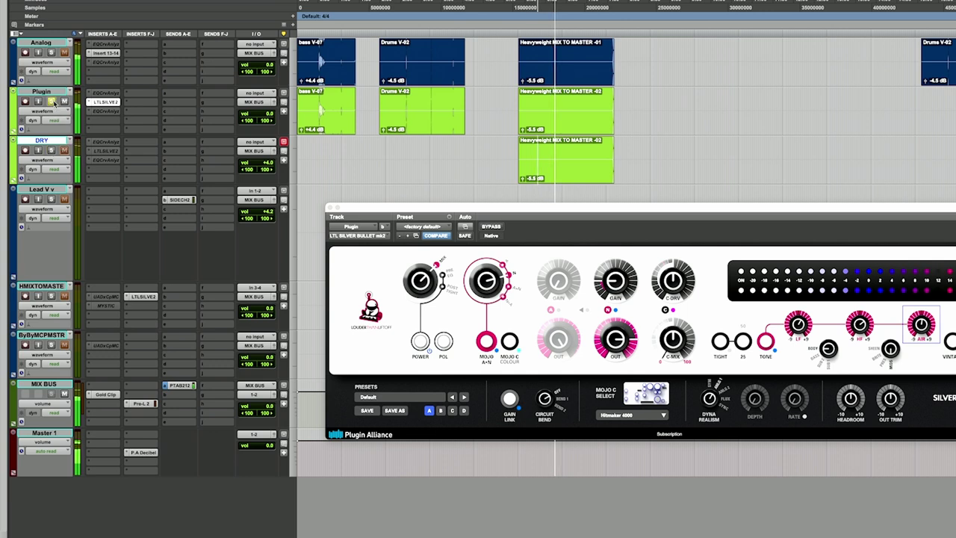
Compare the hardware and plugin versions of the Heavyweight mix by alternating solo between the Analog and Plugin tracks
click(50, 53)
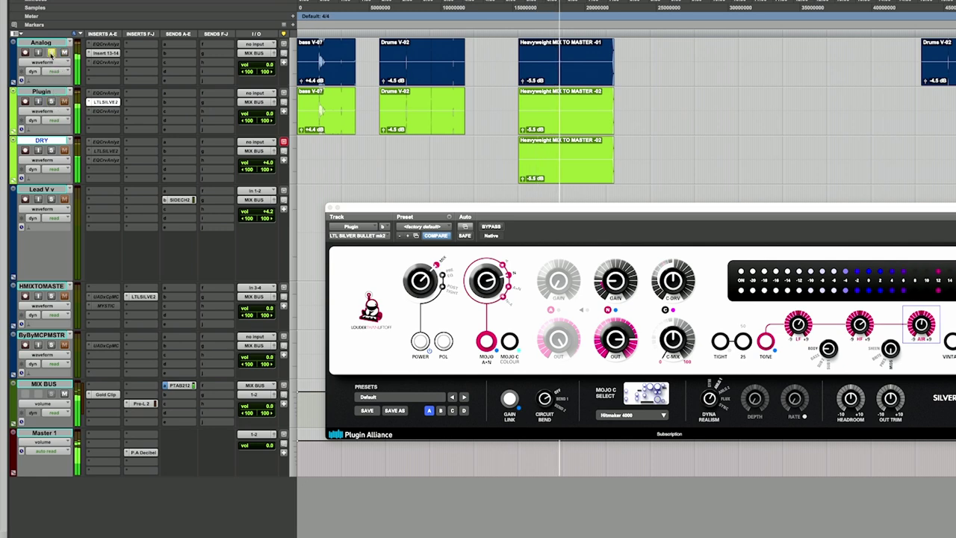
click(50, 101)
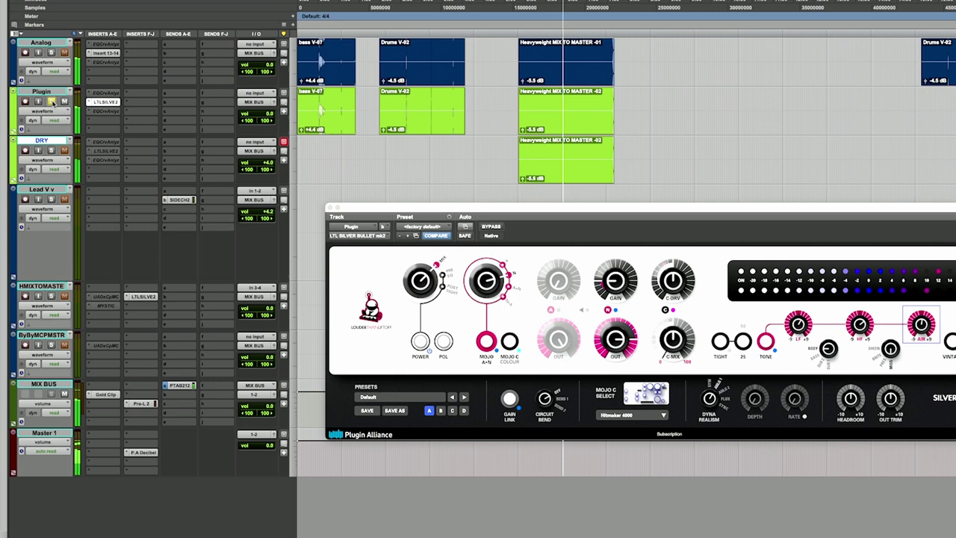
click(51, 53)
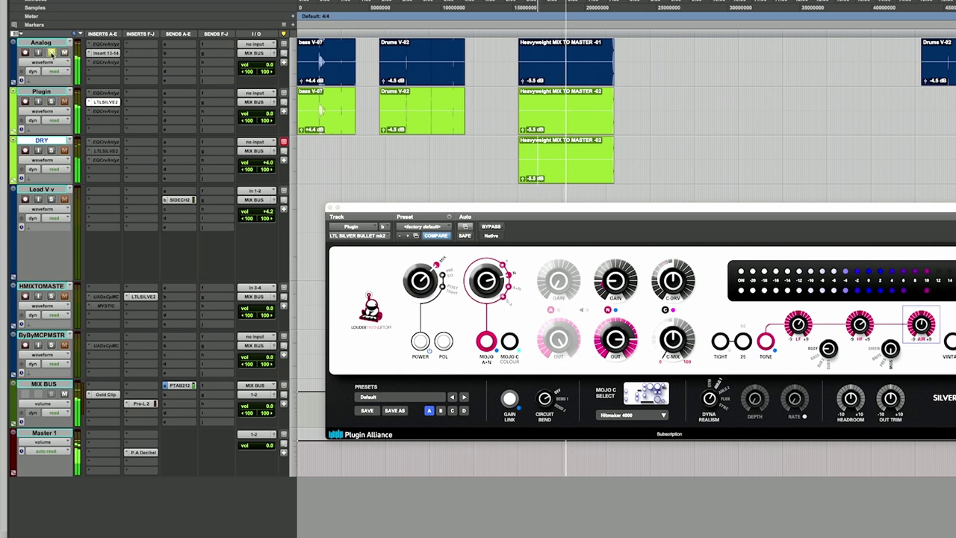
click(51, 101)
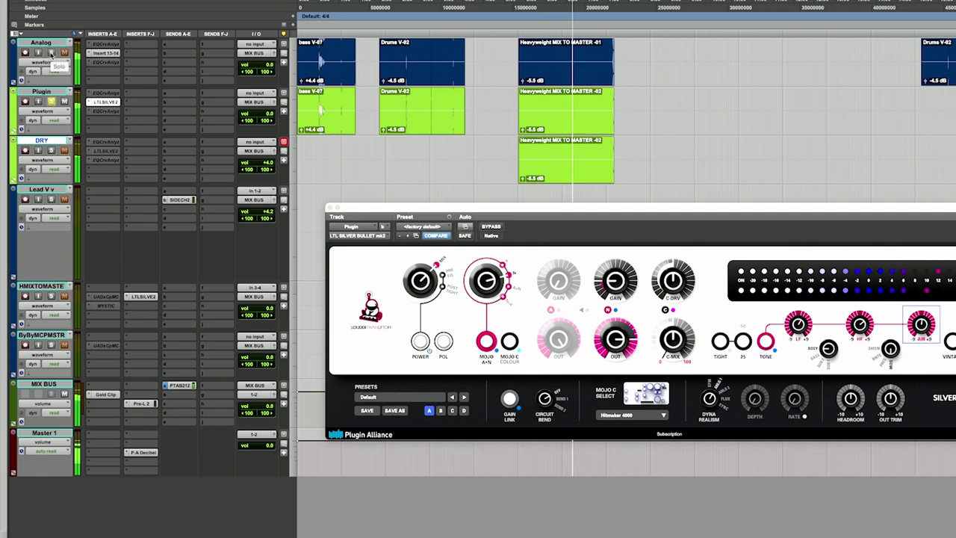
click(51, 53)
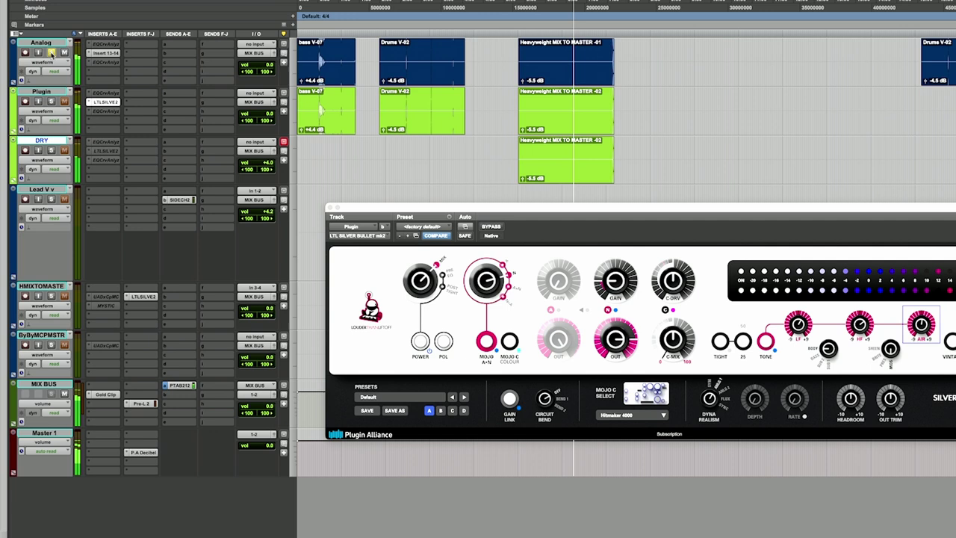
click(52, 102)
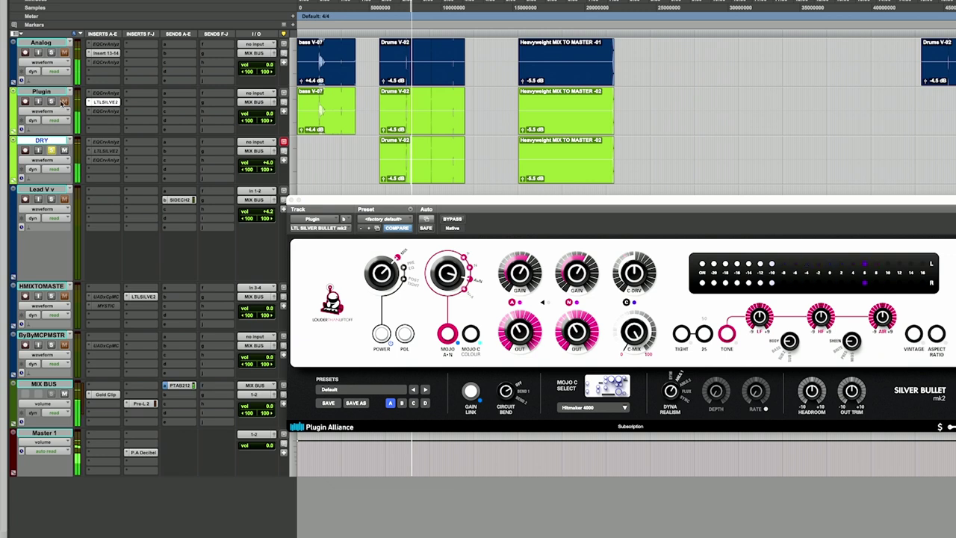
Compare the drum recording by switching solo among the DRY, Plugin and Analog tracks during playback
click(50, 150)
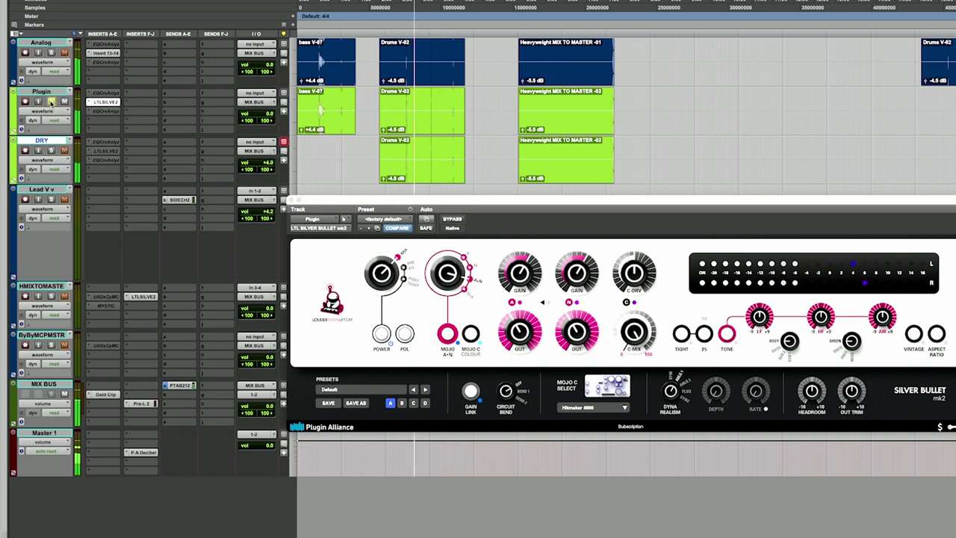
click(51, 101)
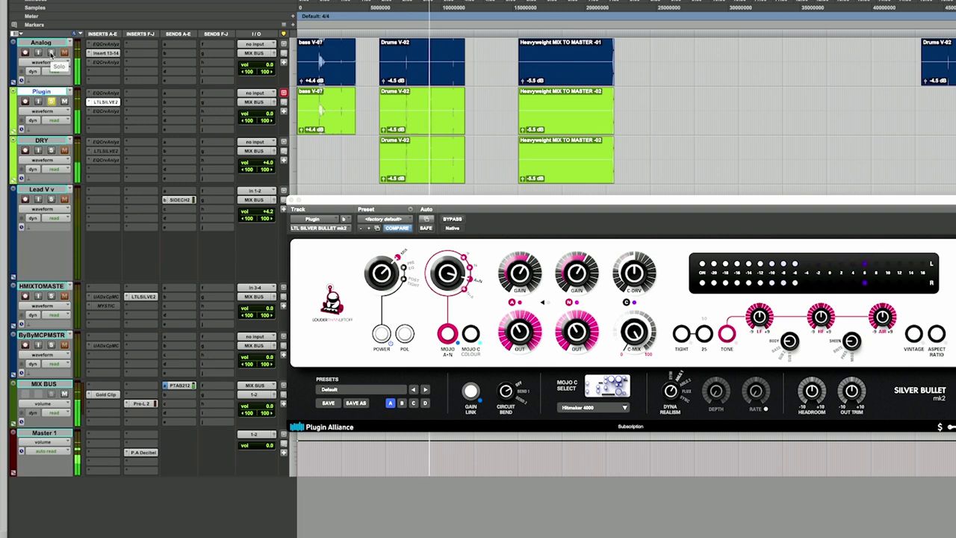
click(51, 53)
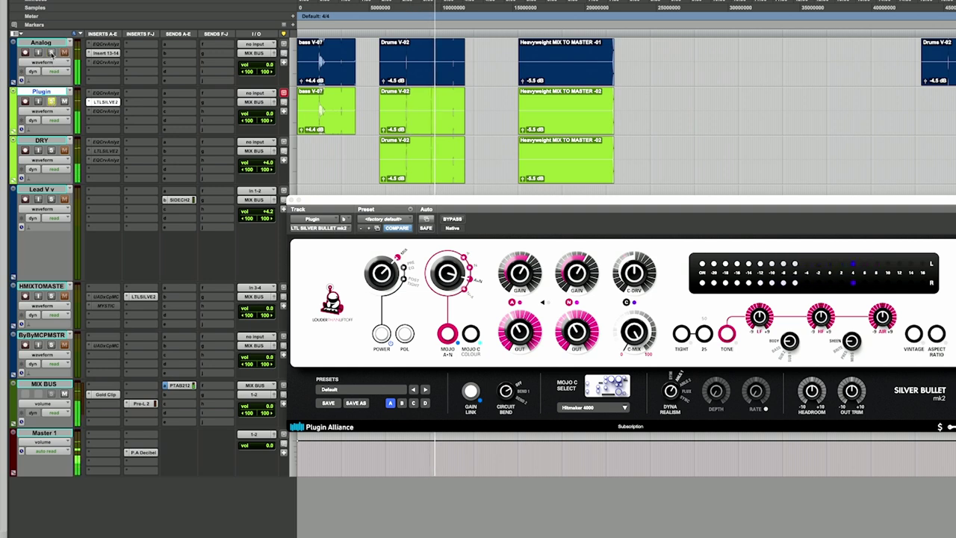
click(51, 54)
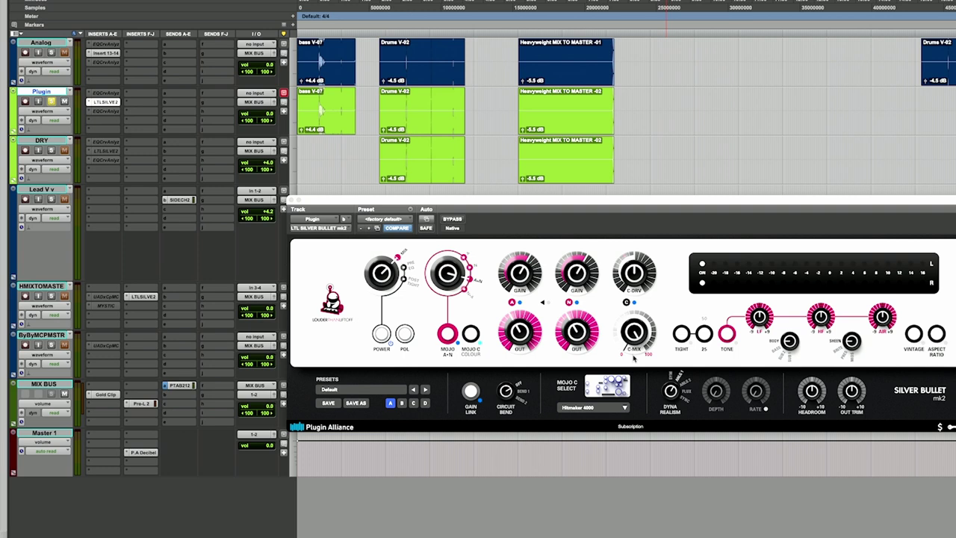
Play the drums through the Plugin track and switch the Mojo C module to Bitmaker 1200, followed by Vinyl Saturation
mouse_move(481, 362)
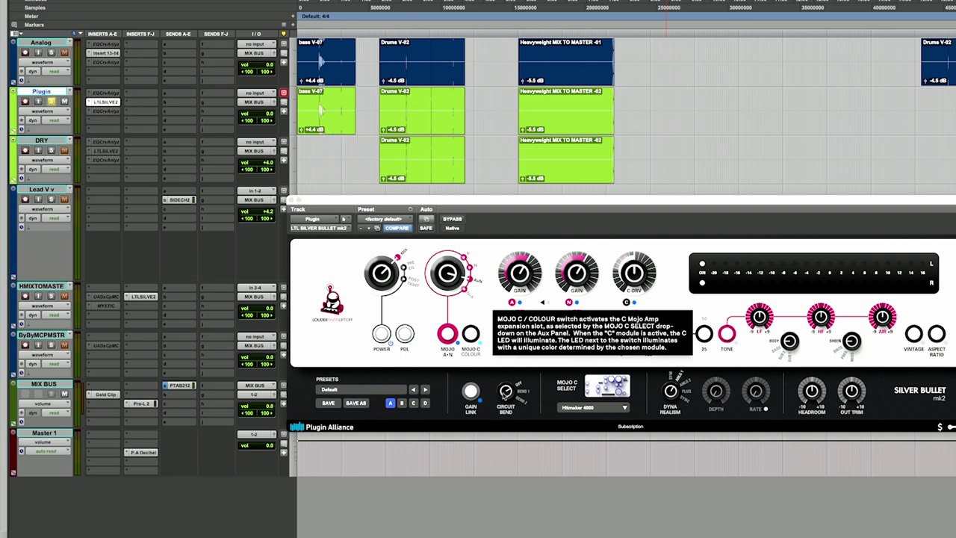
key(space)
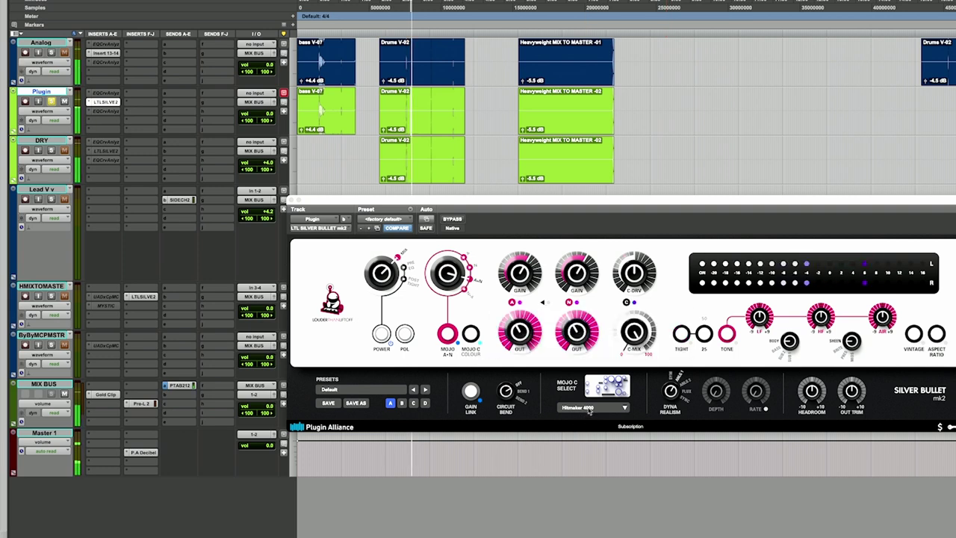
click(589, 409)
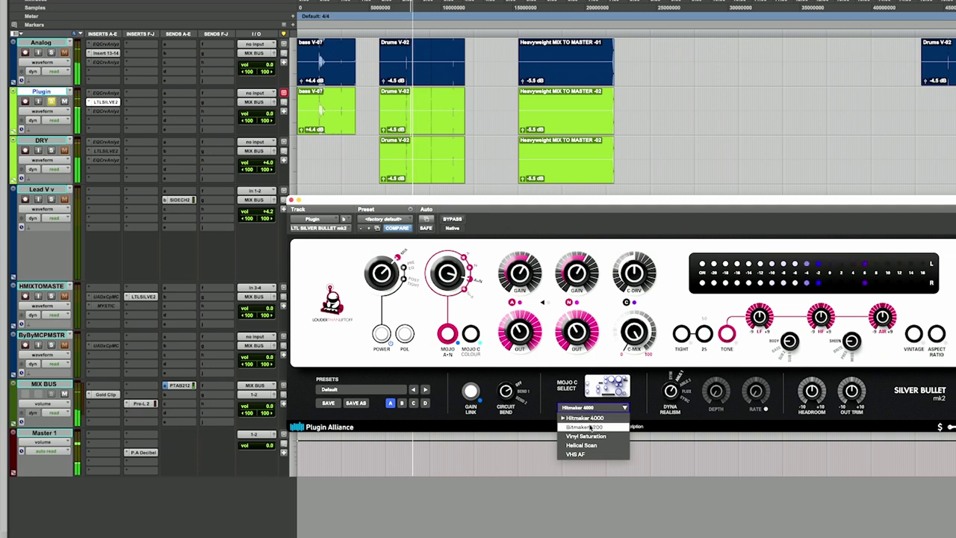
click(591, 427)
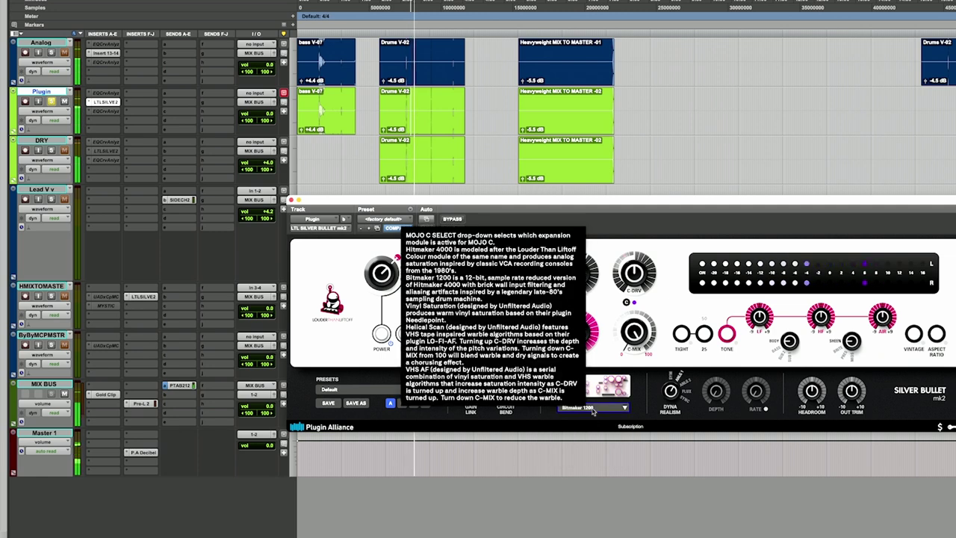
click(606, 409)
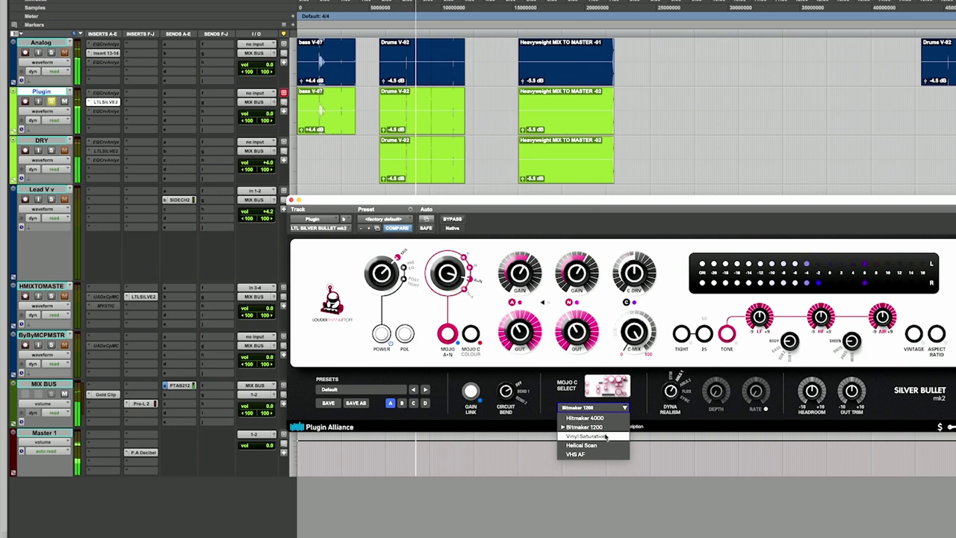
click(607, 436)
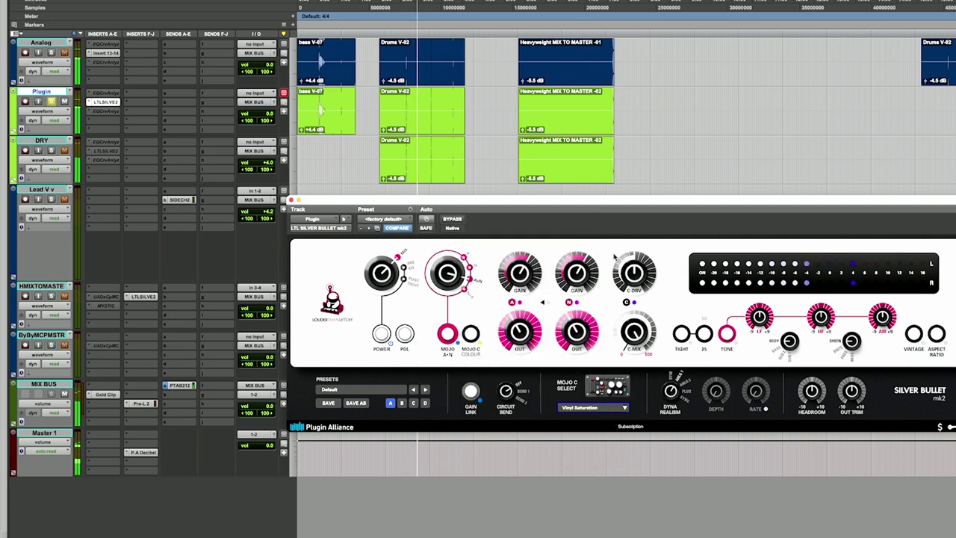
Audition Helical Scan, VHS AF, Bitmaker 1200 and Vinyl Saturation in the Mojo C module on the drums, finishing on Hitmaker 4000
click(618, 412)
click(610, 446)
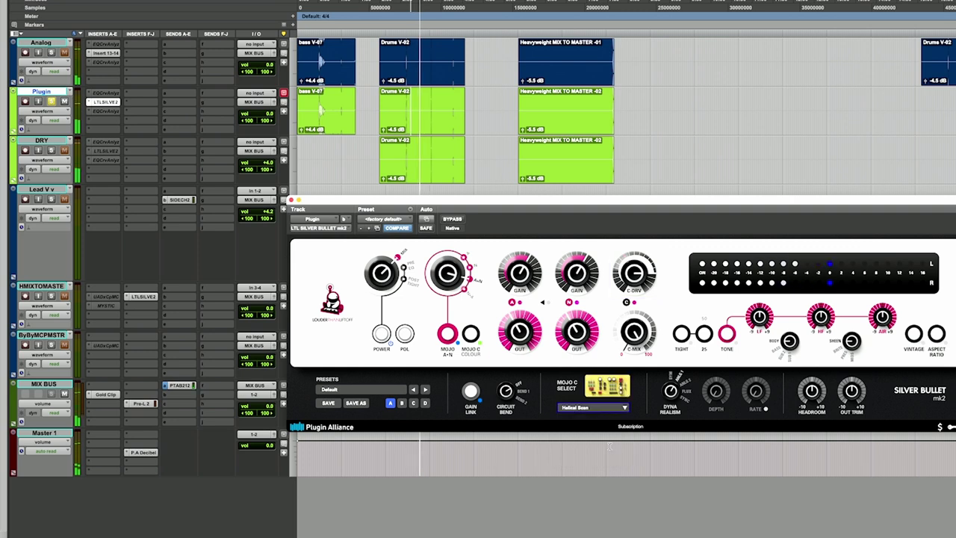
click(605, 410)
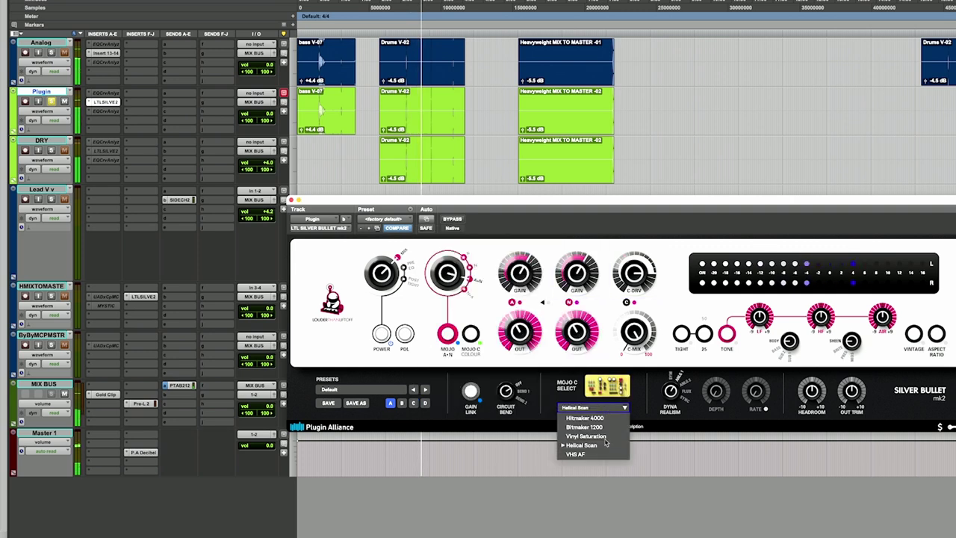
click(603, 460)
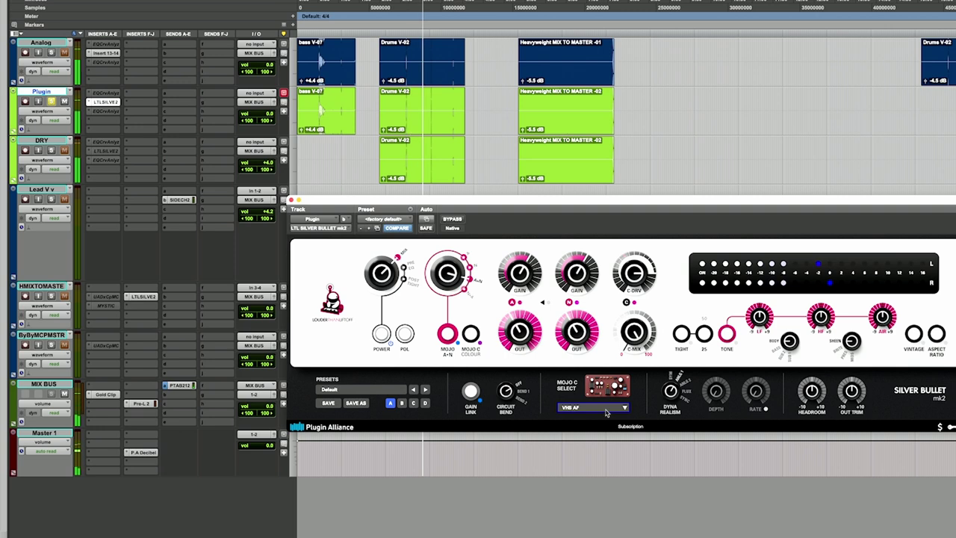
click(606, 409)
click(605, 427)
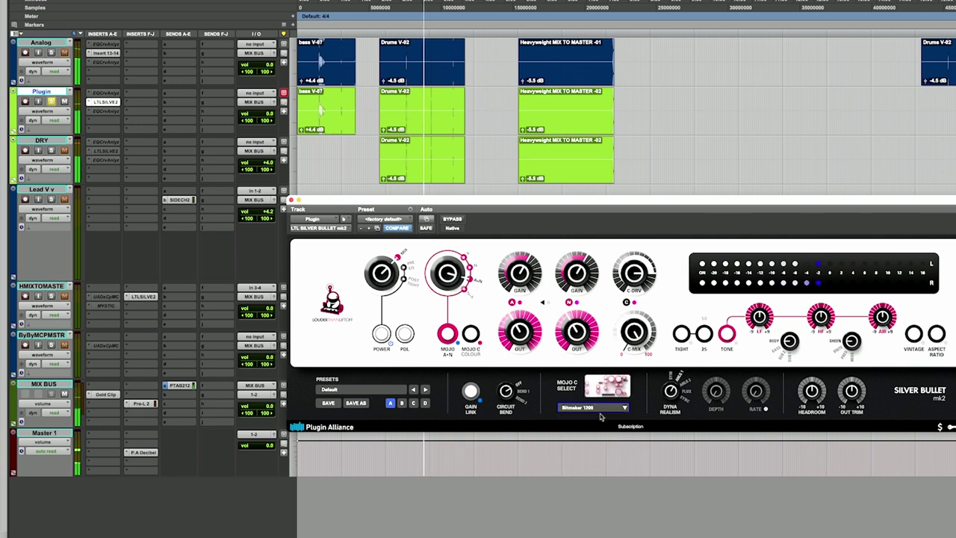
click(597, 408)
click(598, 435)
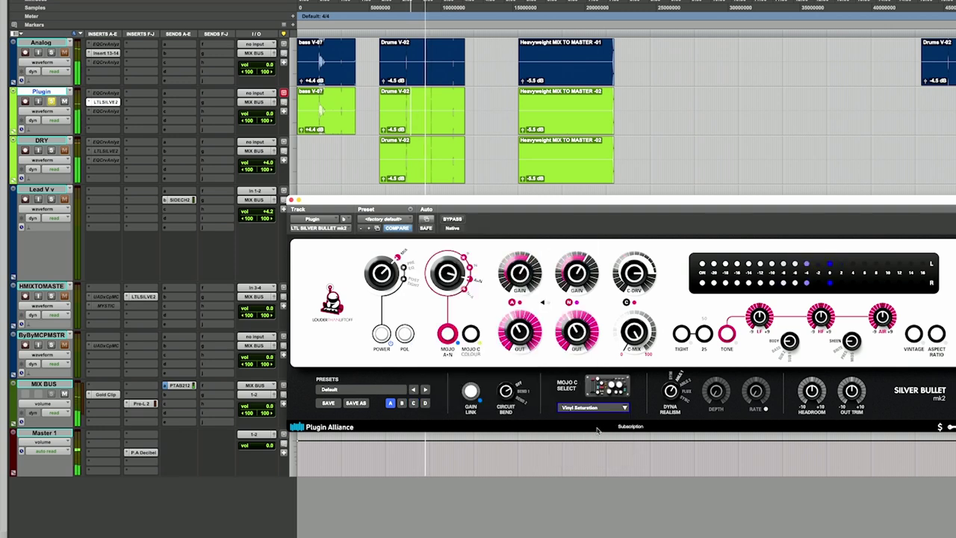
click(596, 408)
click(585, 418)
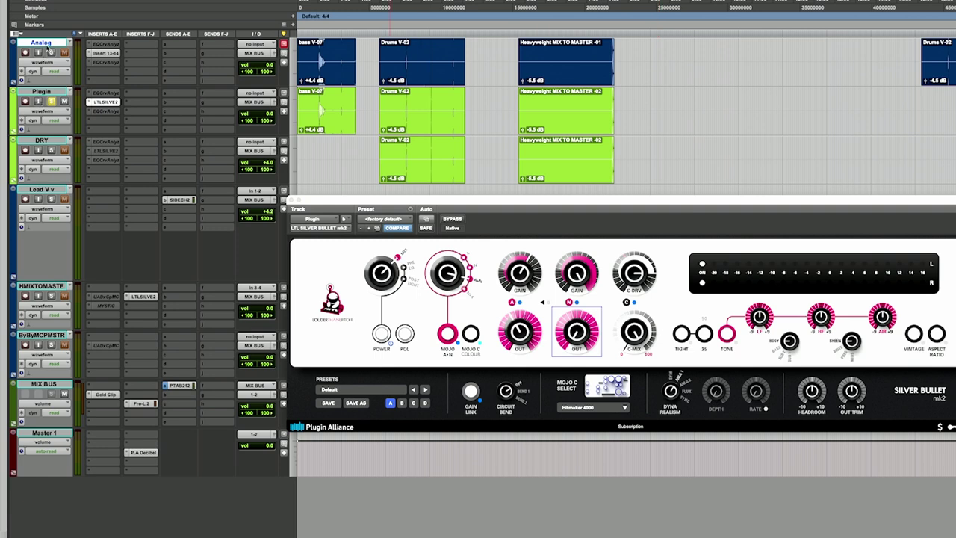
Play the drums from partway into the Drums clip and compare the versions by alternating solo between the Analog and Plugin tracks
key(space)
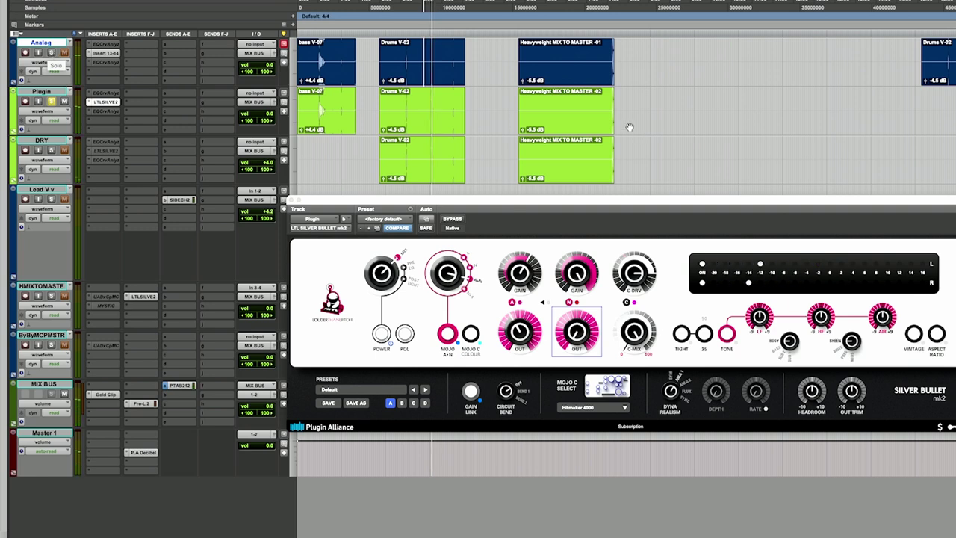
click(407, 106)
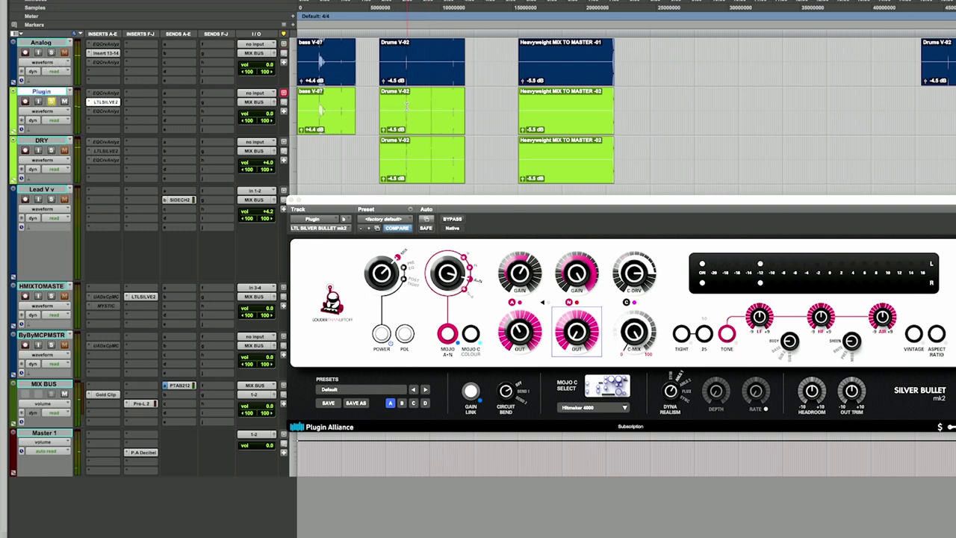
key(space)
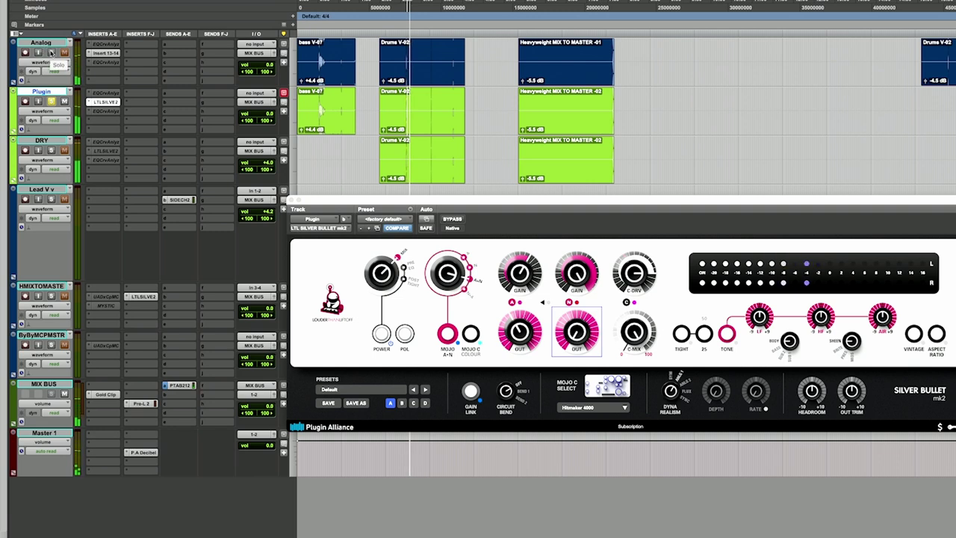
click(50, 52)
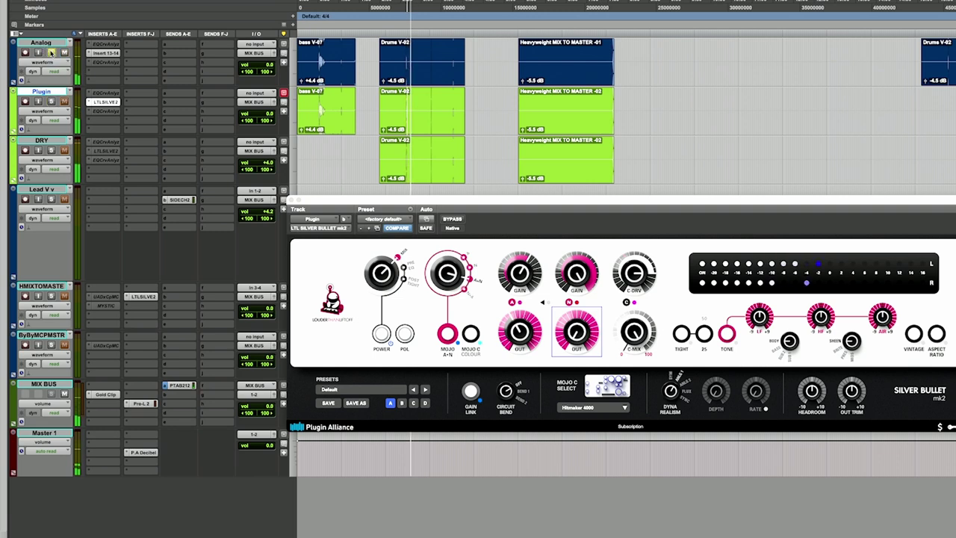
click(50, 102)
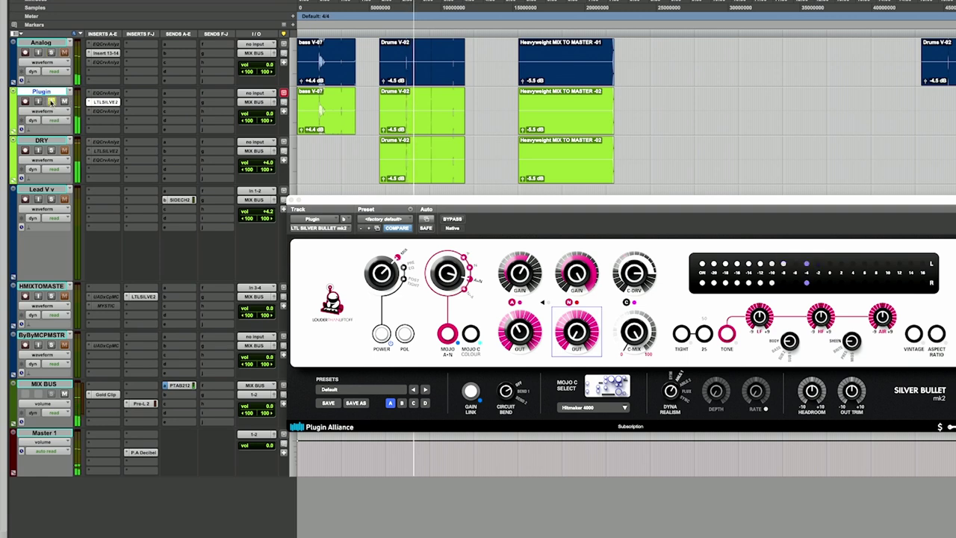
click(51, 53)
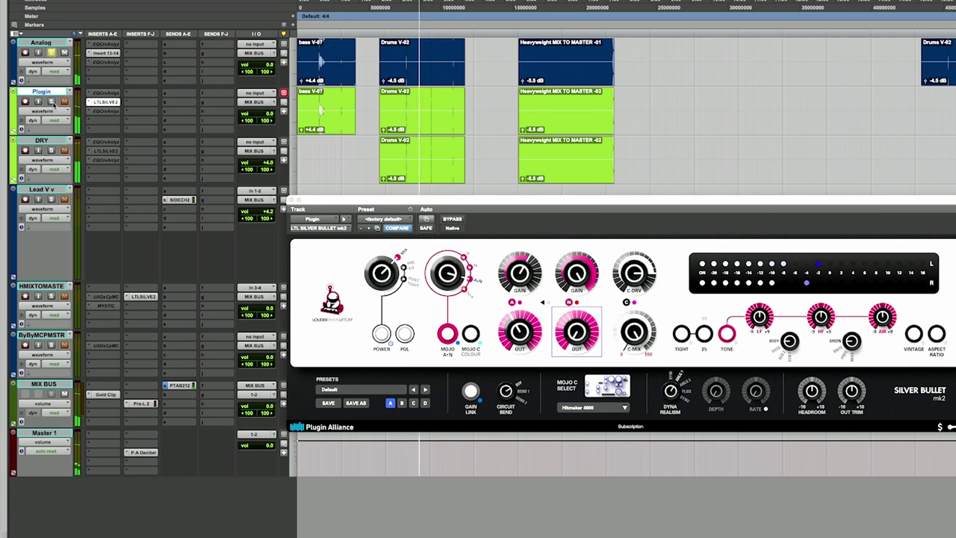
click(51, 102)
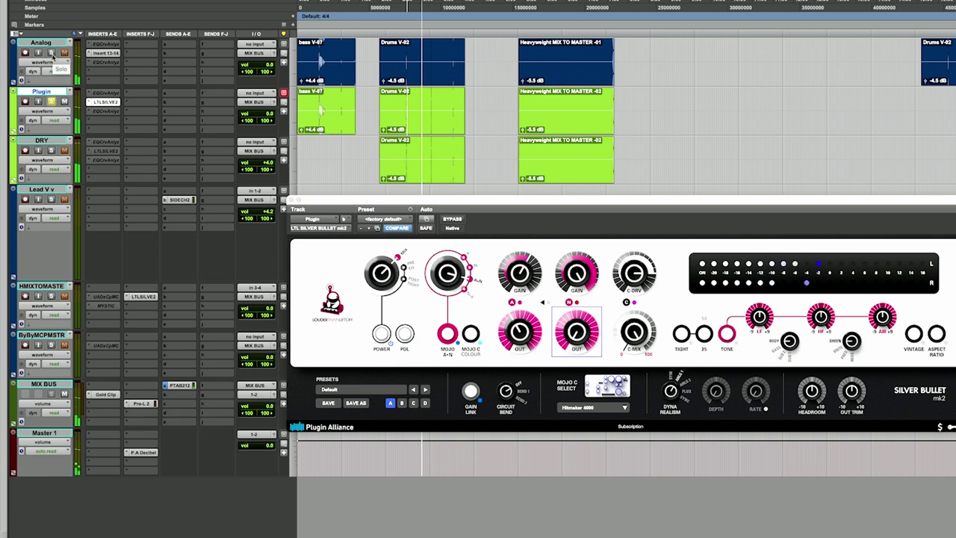
click(52, 53)
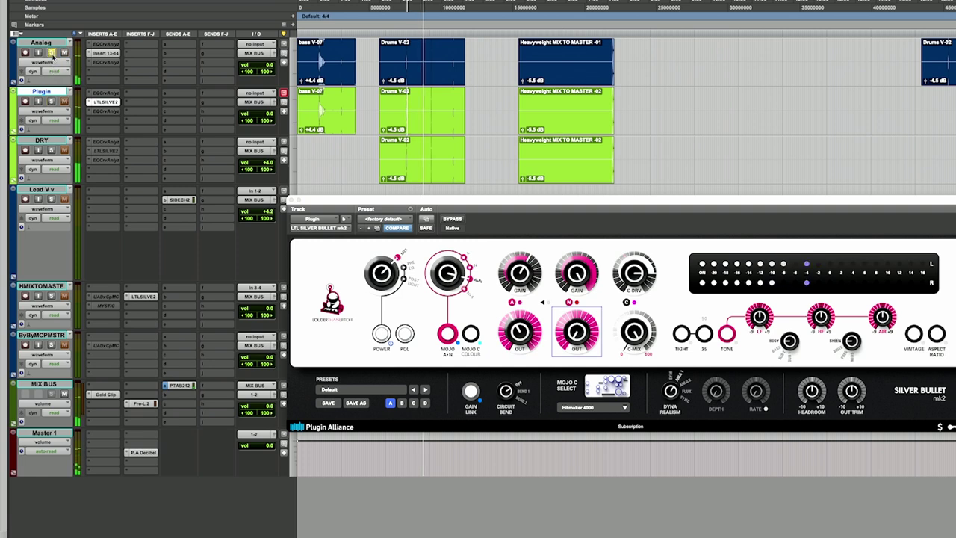